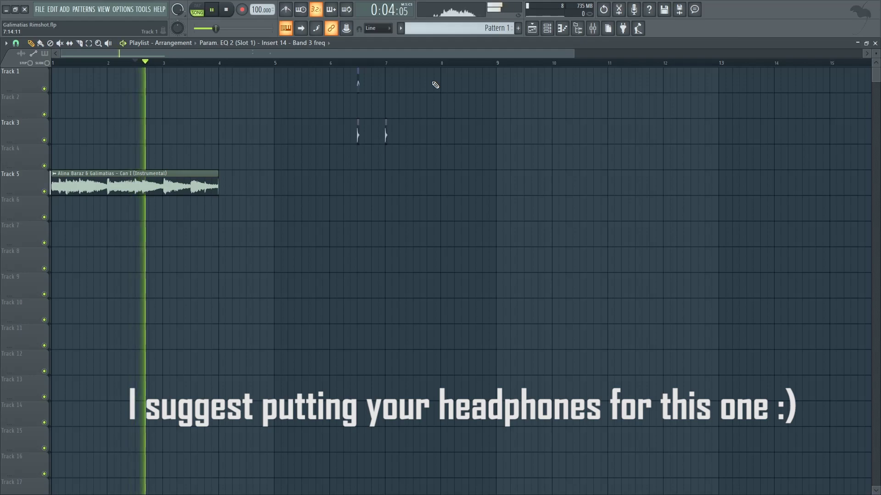
- Stop playback, open the Dry channel's FPC, and audition its Fc_Why30Rim, RimShot01 and Tree Snare pads
key("space")
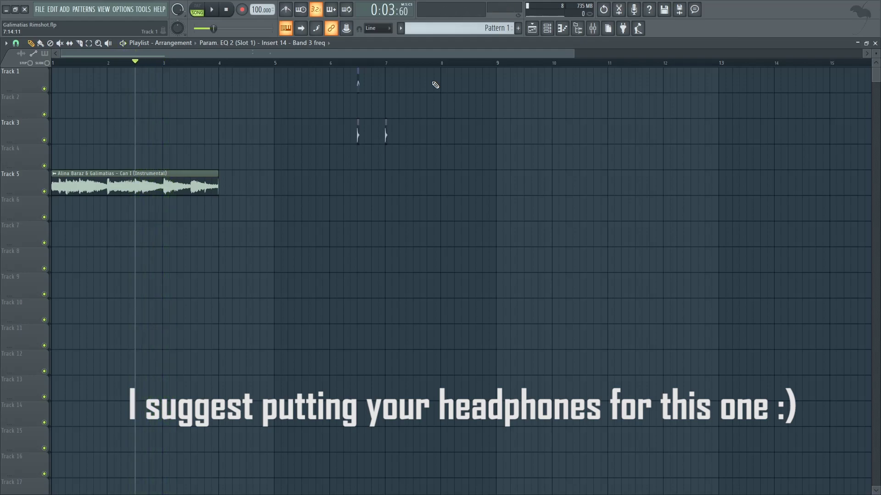
left_click(547, 29)
left_click(592, 136)
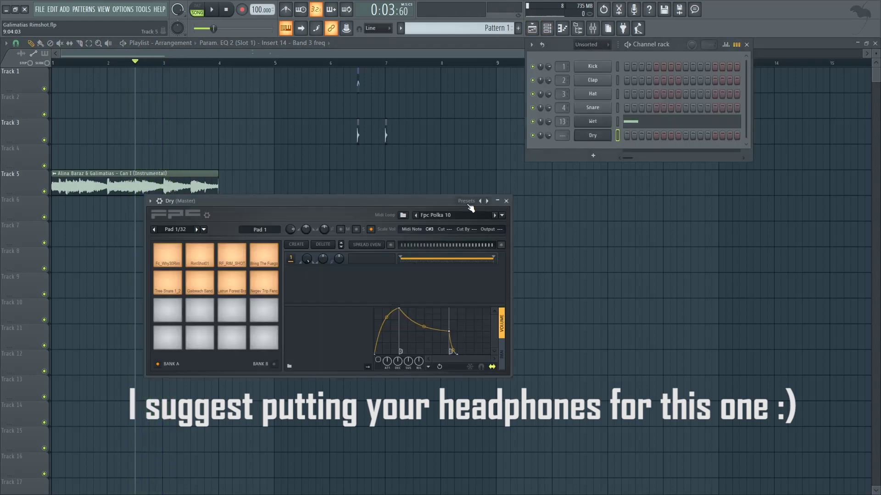
left_click(167, 255)
left_click(199, 255)
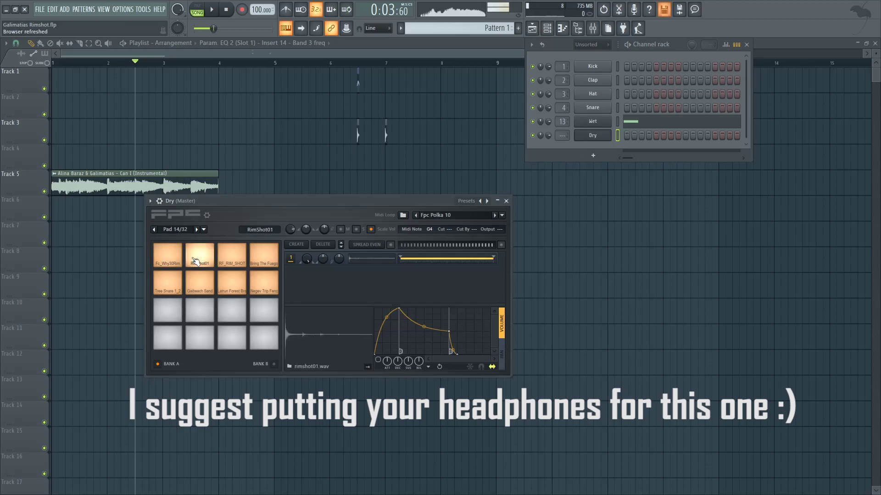
left_click(167, 289)
- Switch to the Wet channel's FPC and audition the same three pads with effects for comparison
left_click(506, 201)
left_click(589, 124)
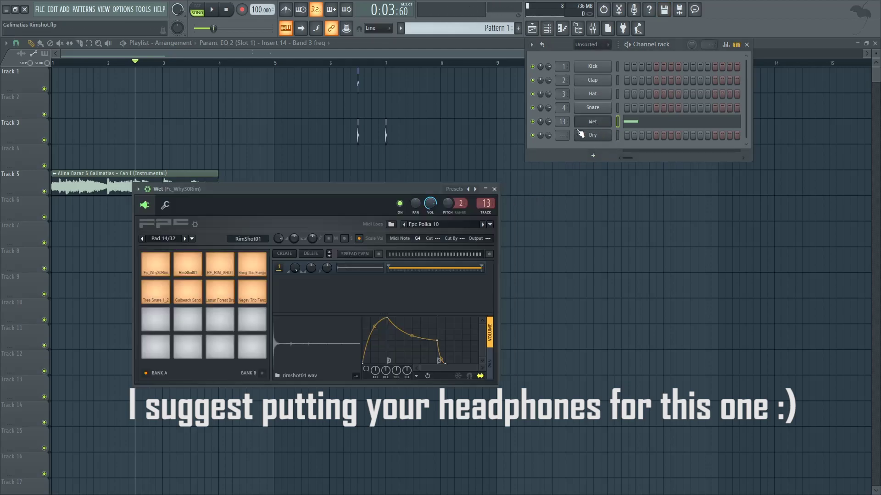
left_click(161, 270)
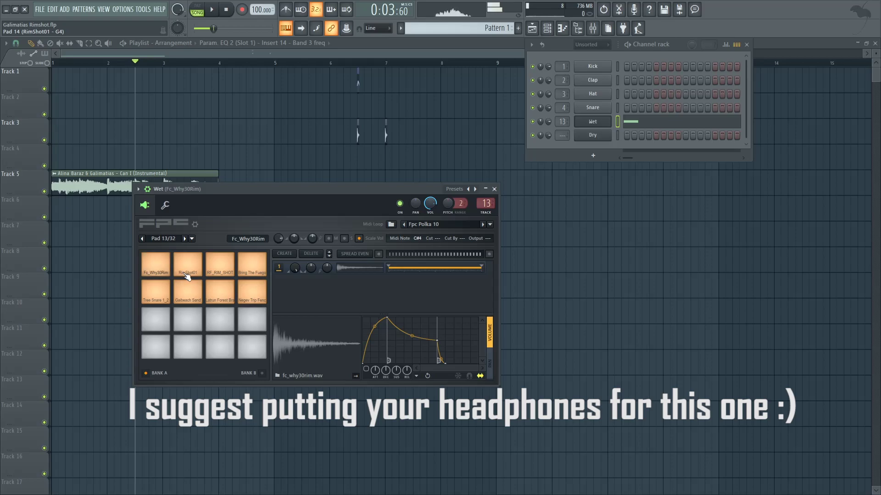
left_click(187, 275)
left_click(157, 298)
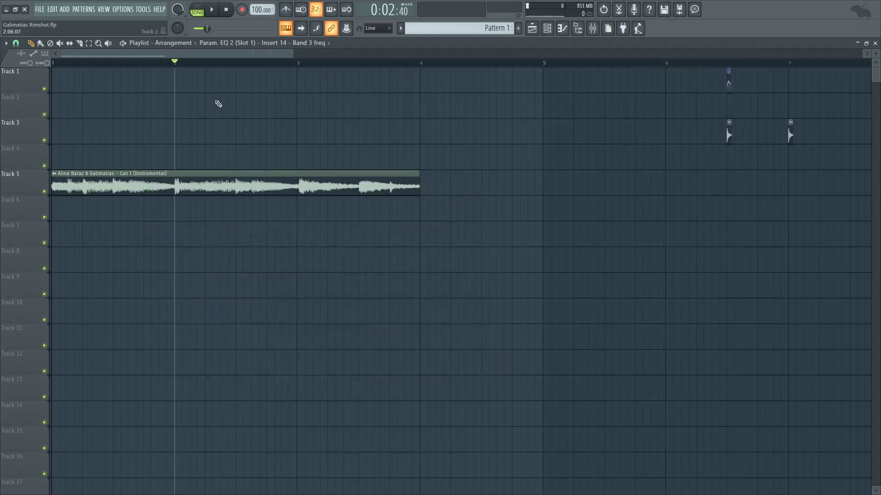
- Play the Track 5 reference clip from halfway through bar 2 to hear its rimshot
left_click(242, 69)
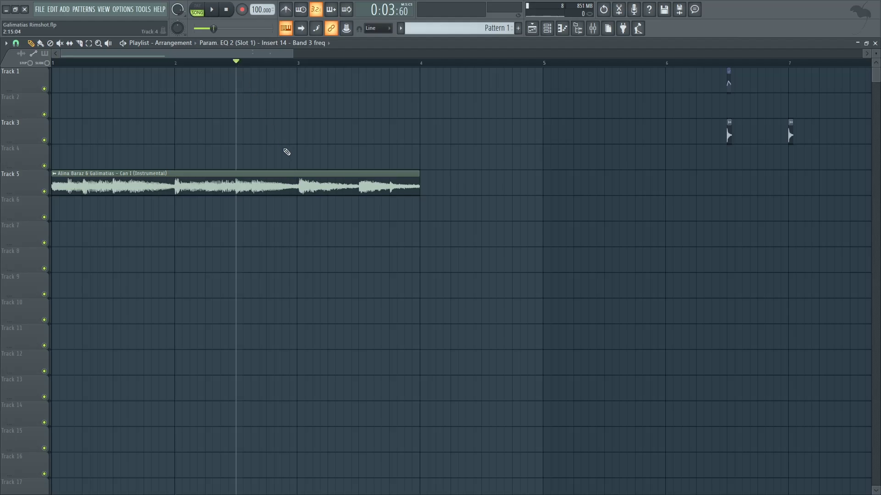
key("space")
key("space")
left_click_drag(295, 56, 575, 55)
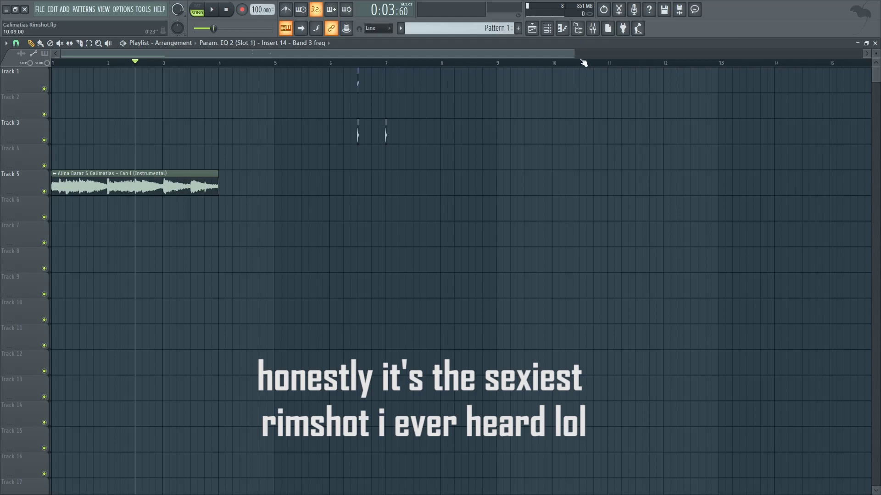
- Open the Empty channel's FPC and audition the four rimshot and snare pads from Fc_Why30Rim to Bring The Fuego
left_click(547, 29)
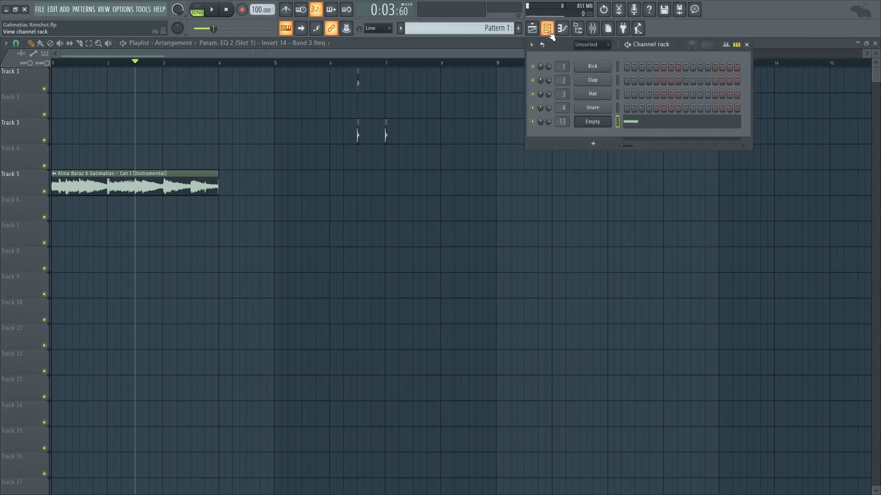
left_click(599, 125)
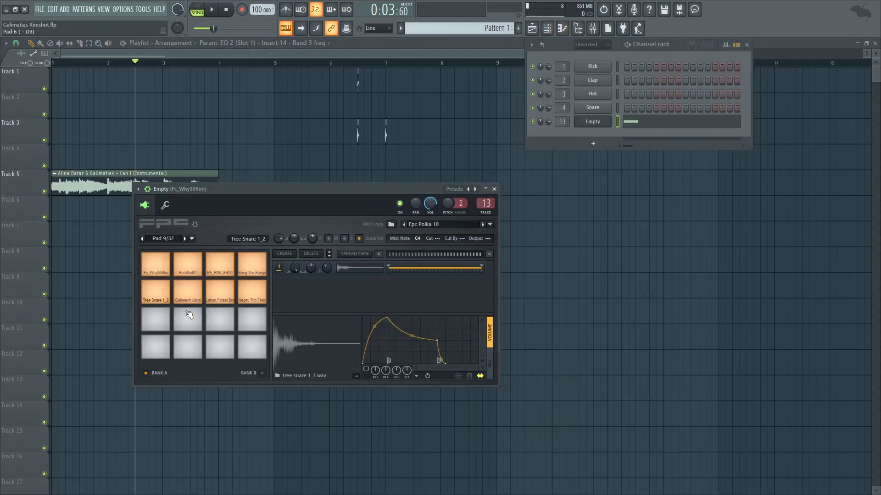
left_click(155, 274)
left_click(192, 276)
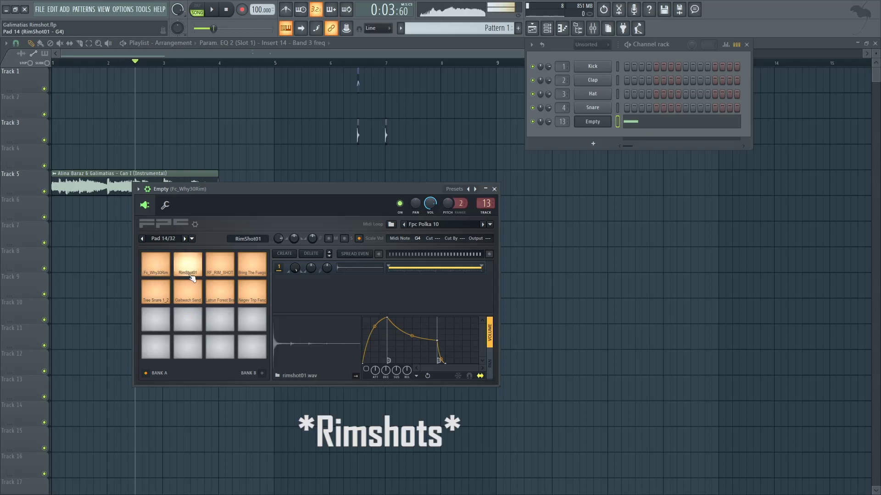
left_click(219, 271)
left_click(251, 271)
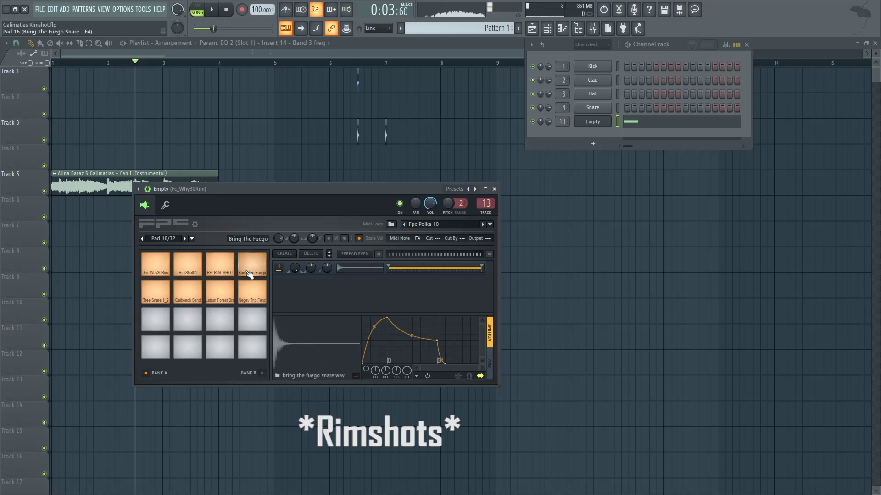
- Audition the second row of FPC sample pads, repeating Tree Snare 1_2 several times
left_click(158, 298)
left_click(183, 300)
left_click(218, 300)
left_click(255, 301)
left_click(155, 298)
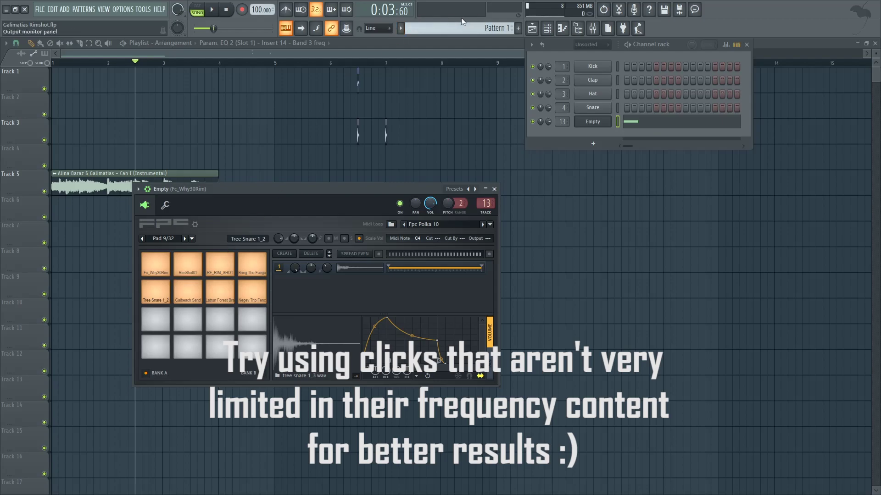
left_click(159, 305)
left_click(156, 296)
left_click(154, 291)
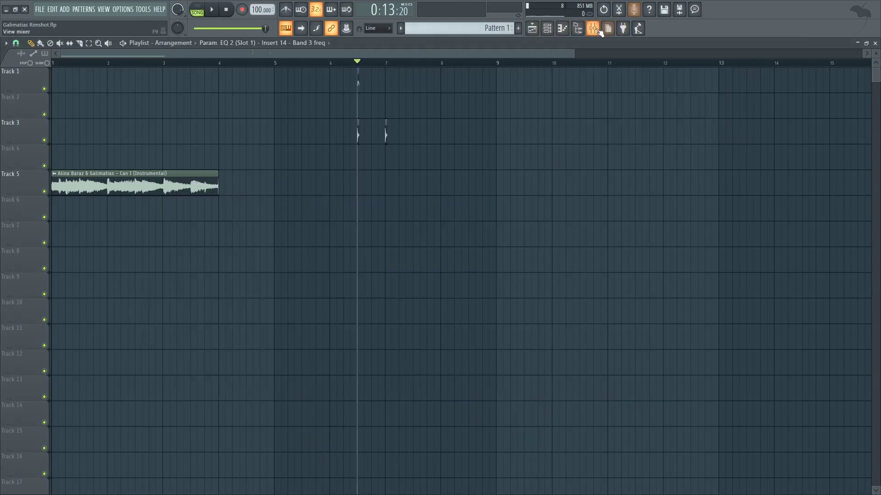
- Unmute Insert 14 in the mixer, switch playback to pattern mode, and select Insert 14
left_click(593, 29)
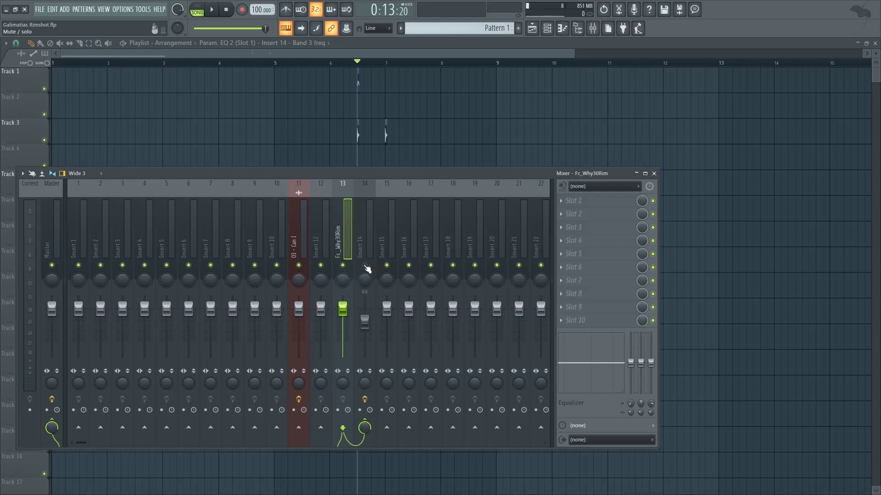
left_click(547, 28)
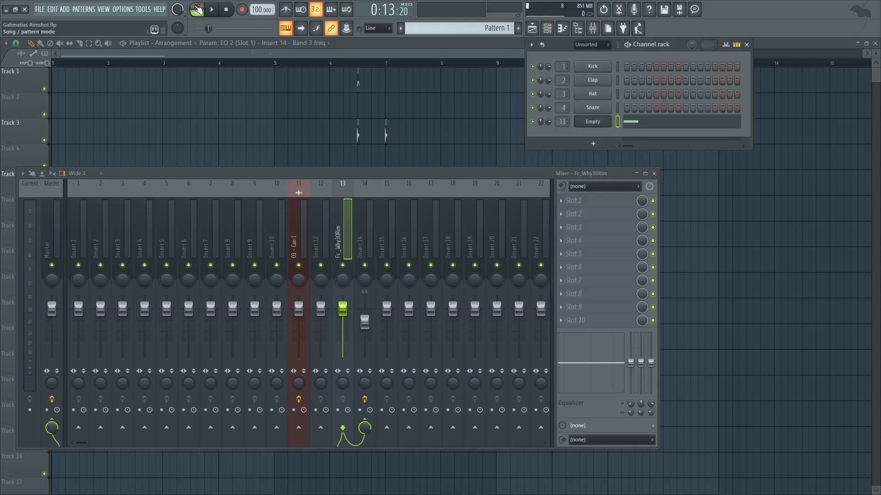
left_click(359, 223)
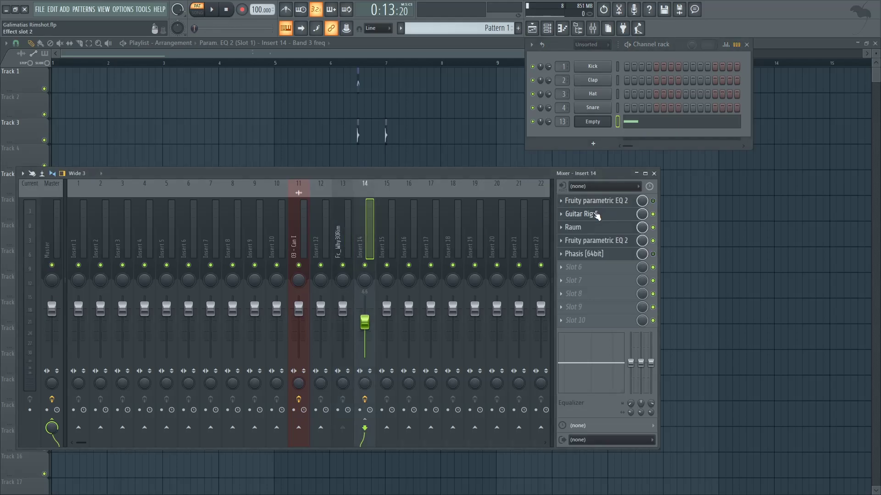
- Open Guitar Rig 5 on Insert 14 and play the pattern through the first AutoFilter
left_click(568, 215)
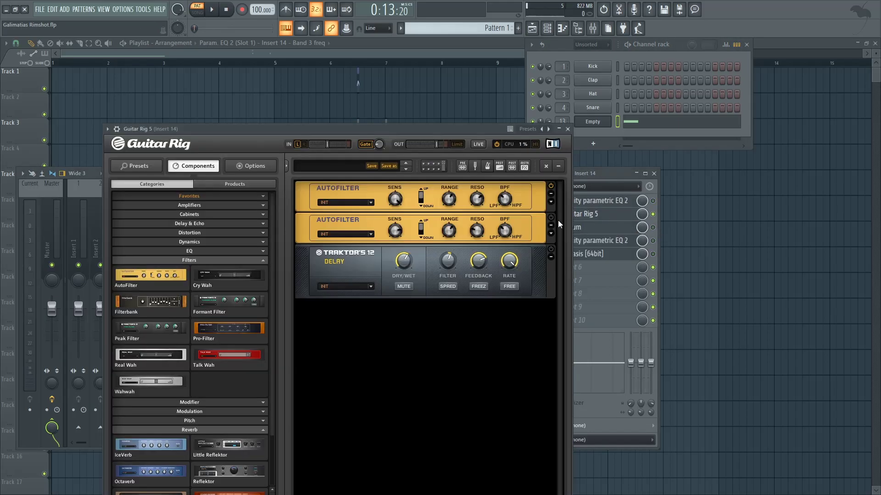
left_click_drag(410, 137, 425, 156)
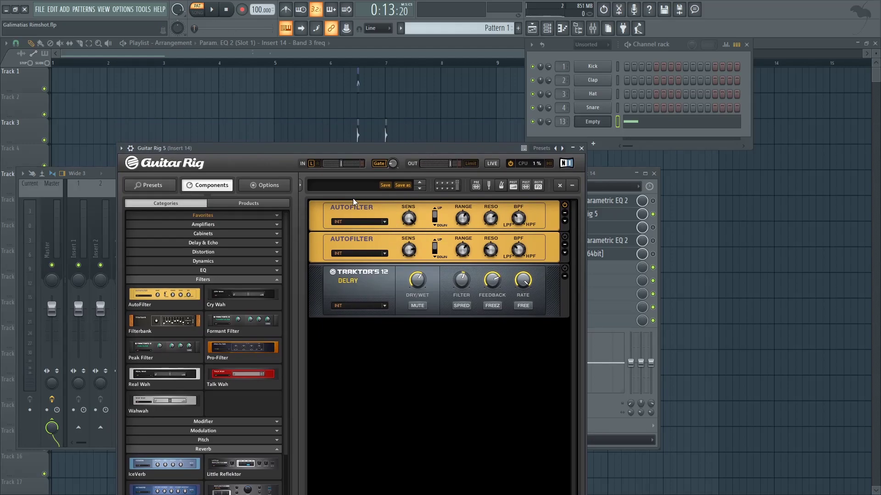
left_click_drag(463, 158, 456, 171)
key("space")
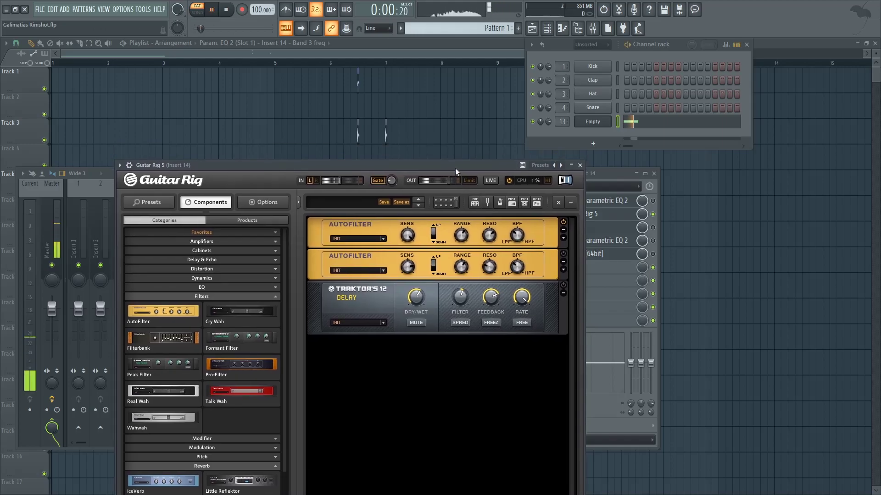
key("space")
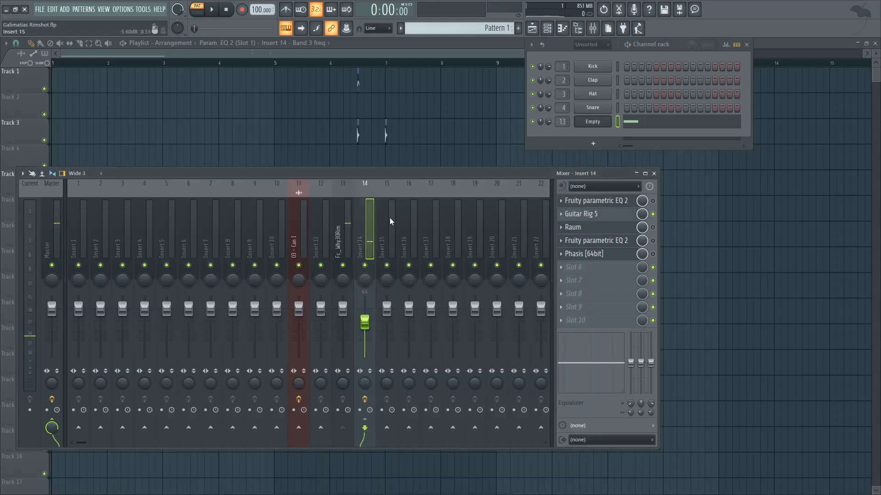
- Close Guitar Rig and compare the Fc_Why30Rim mixer track with Insert 14
left_click(580, 165)
left_click(350, 240)
left_click(365, 220)
- Turn on the second AutoFilter and the Traktor's 12 Delay in Guitar Rig 5, playing the pattern to check the sound
left_click(585, 214)
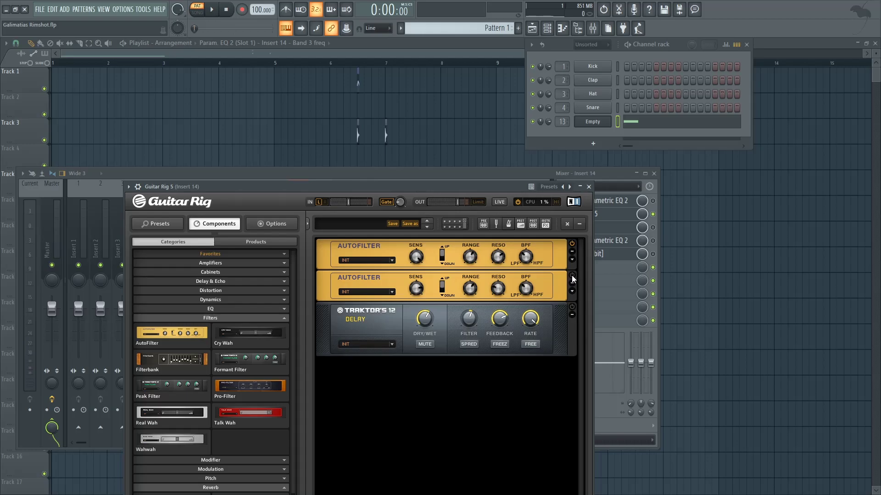
key("space")
key("space")
mouse_move(528, 326)
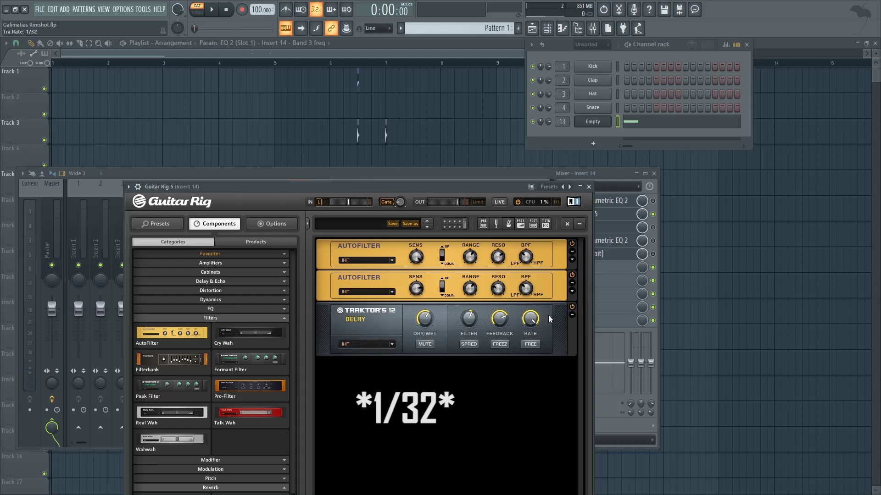
key("space")
key("space")
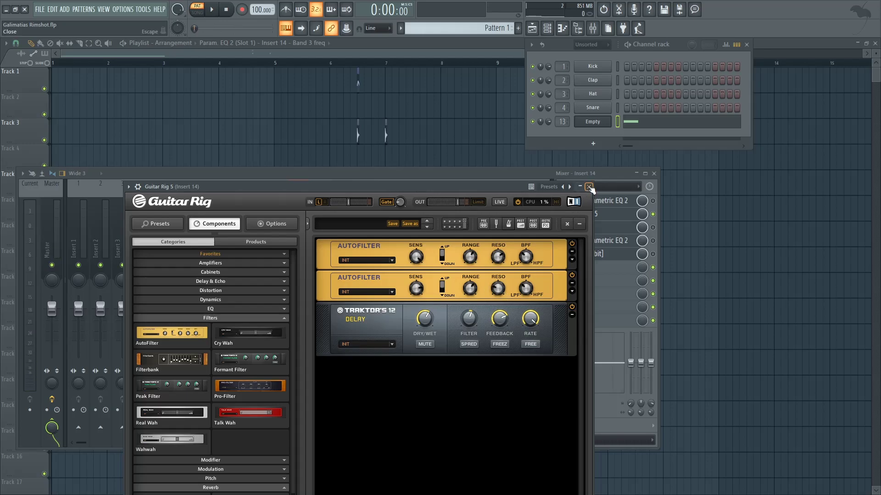
- Enable the Raum reverb on Insert 14 and set its Decay to 6.2 s
left_click(589, 187)
left_click(652, 227)
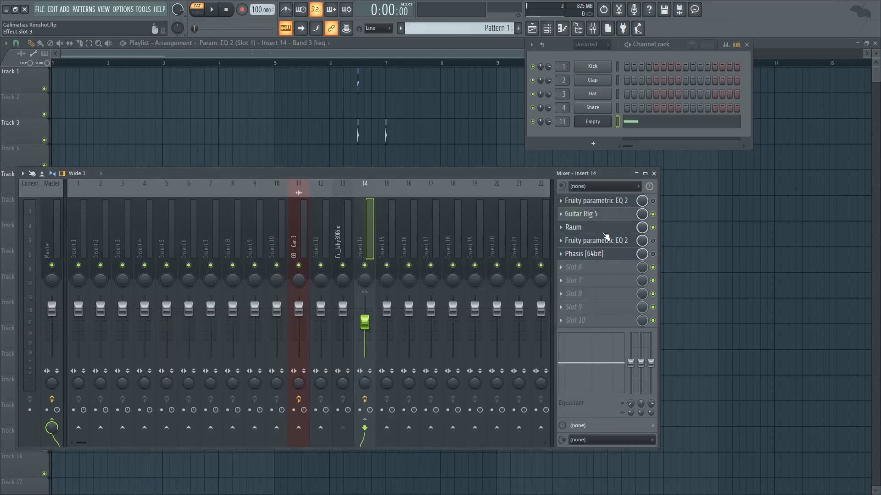
left_click(589, 233)
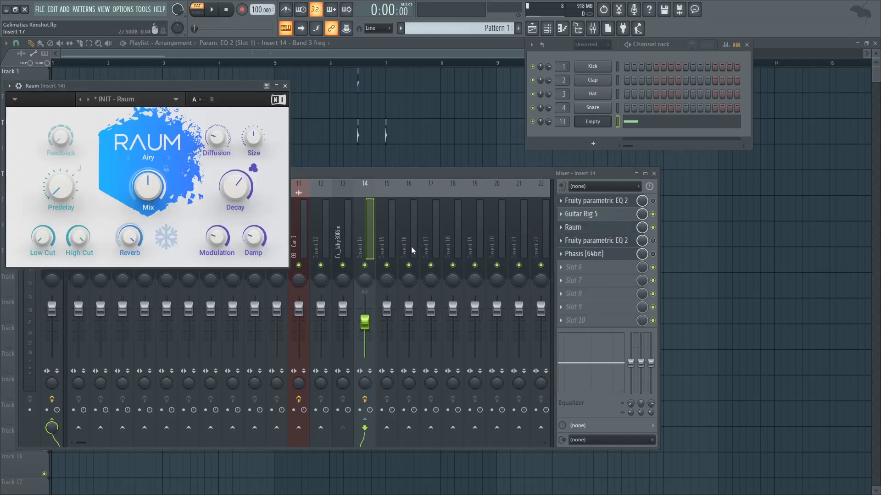
left_click(110, 251)
left_click_drag(239, 194, 240, 187)
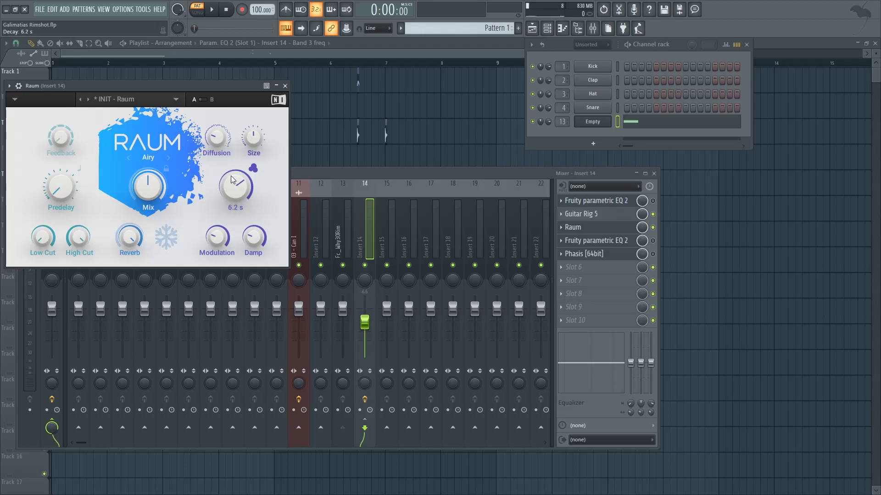
- Play the pattern through Raum and examine its Decay, Size and Diffusion settings
left_click_drag(196, 84, 213, 88)
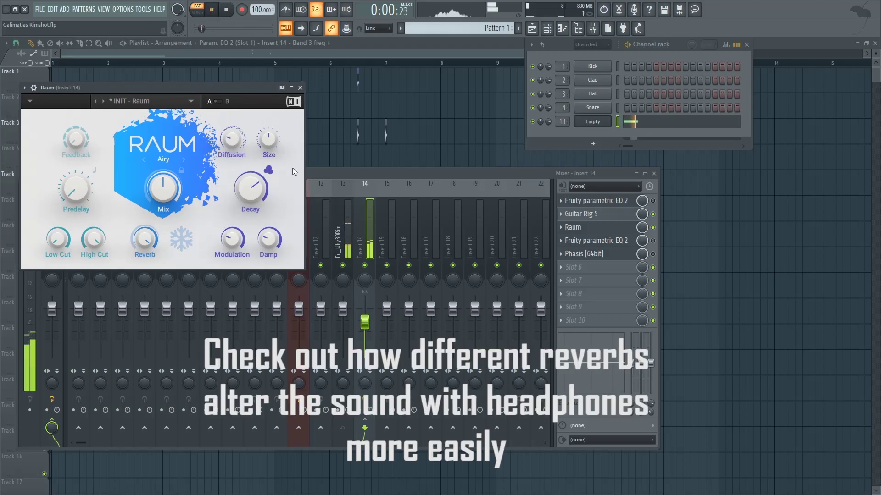
key("space")
key("space")
left_click(269, 173)
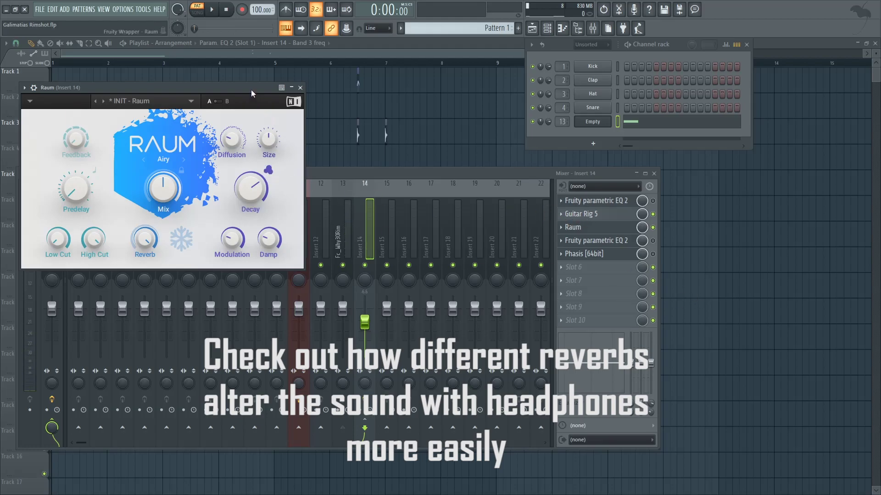
left_click_drag(251, 90, 269, 89)
mouse_move(284, 144)
mouse_move(251, 144)
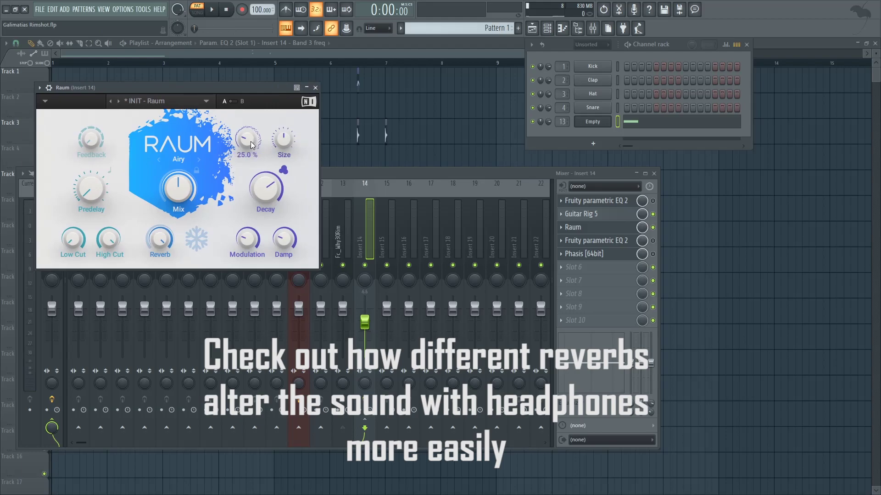
key("space")
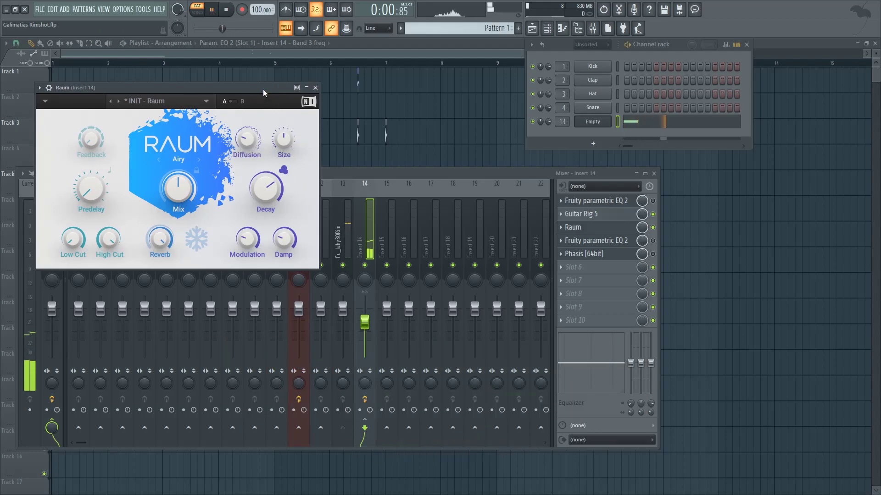
key("space")
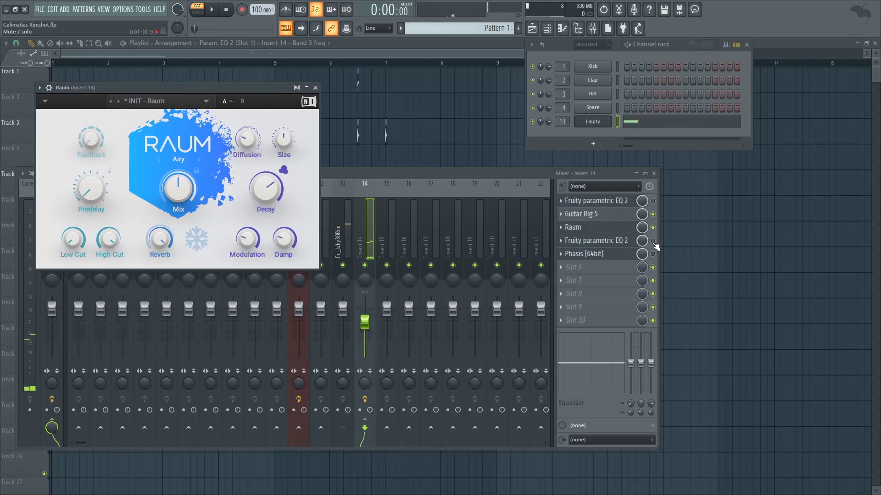
- Enable the Fruity parametric EQ 2 following Raum on Insert 14 and examine its high-pass bands
left_click(369, 246)
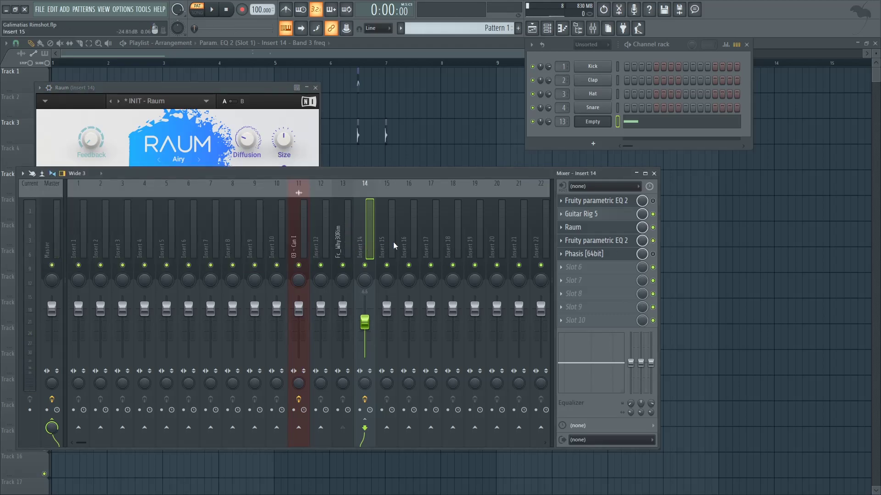
left_click(622, 247)
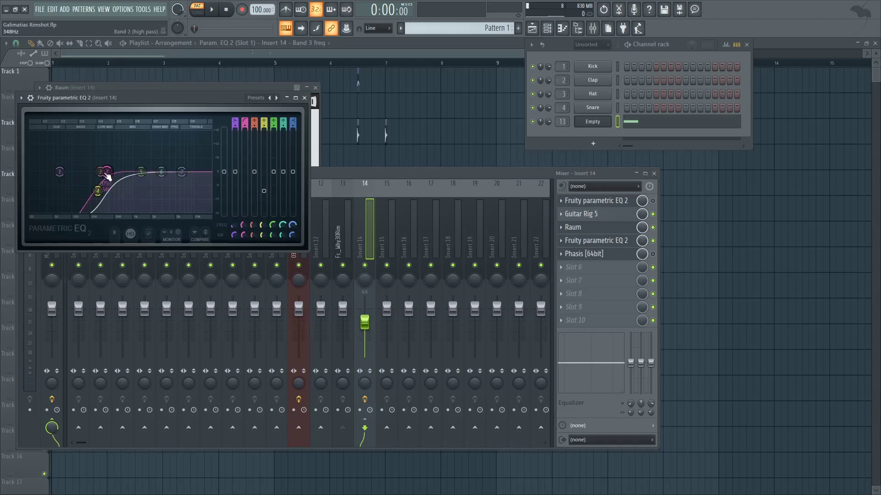
left_click_drag(98, 190, 93, 188)
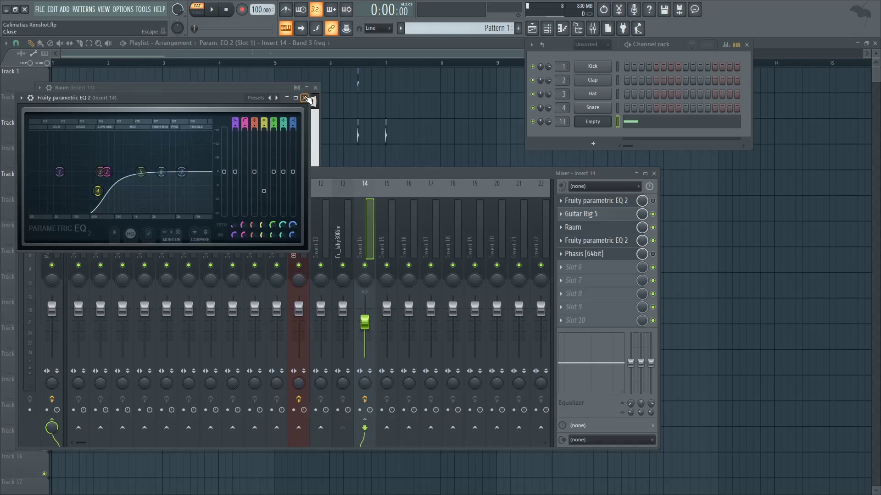
- Close the Raum and EQ windows, turn on Phasis on Insert 14 and examine its settings
left_click(305, 99)
left_click(315, 87)
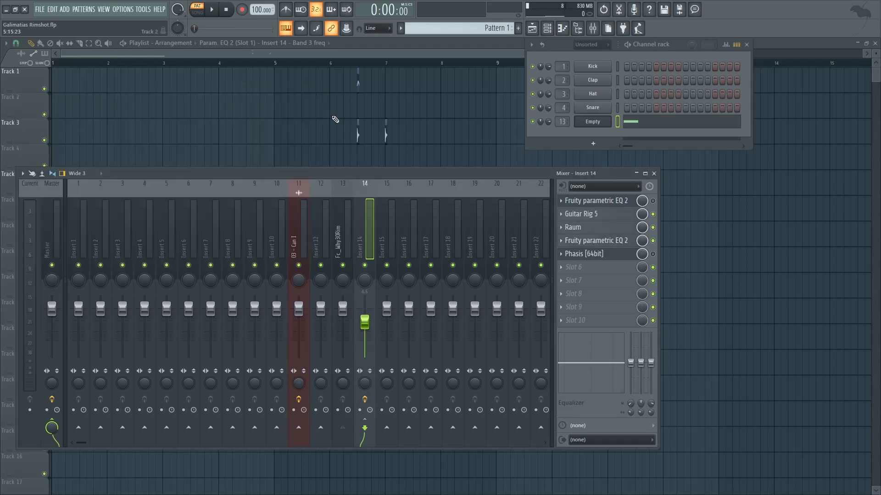
left_click(345, 218)
left_click(368, 229)
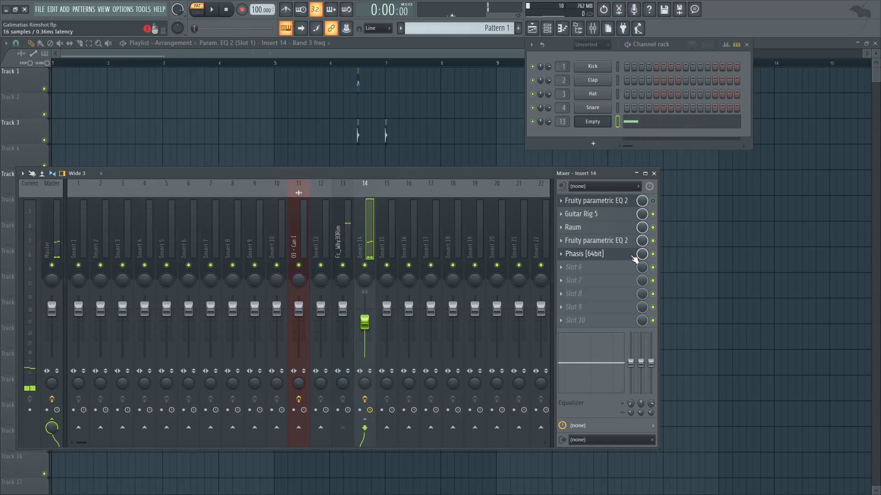
left_click(634, 256)
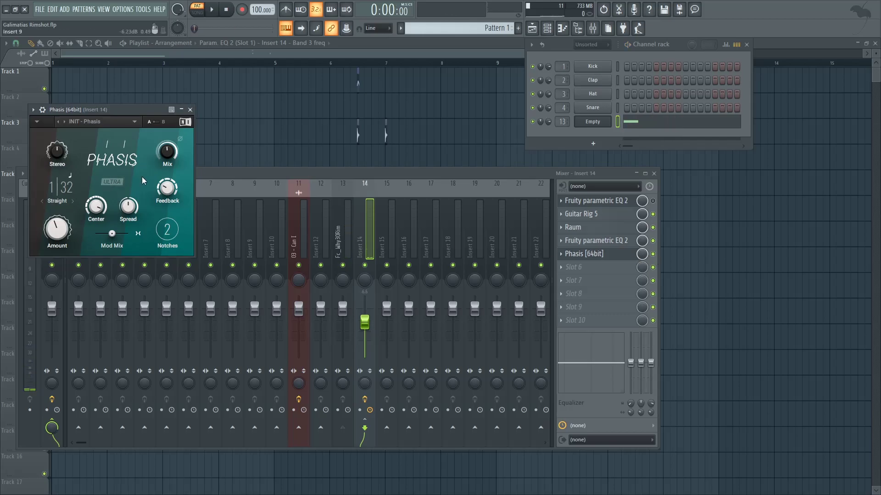
left_click_drag(139, 112, 153, 111)
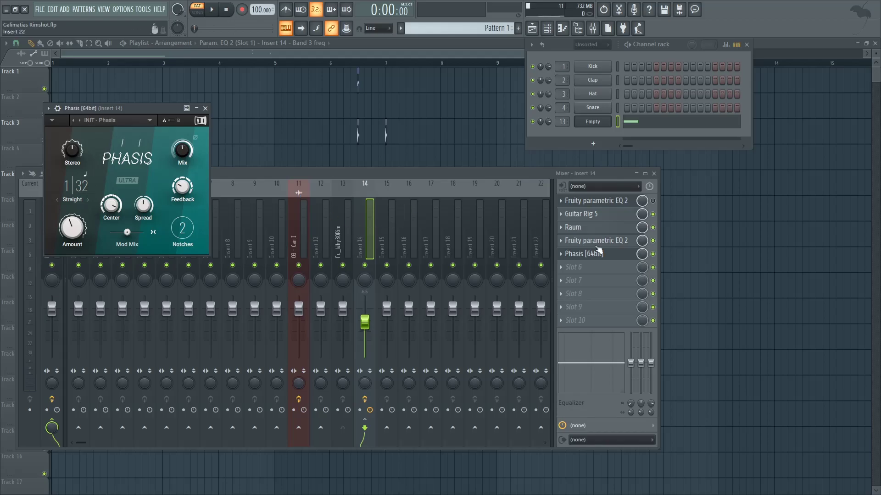
- Play the pattern to compare the sound and turn Phasis off on Insert 14
key("space")
left_click(653, 253)
key("space")
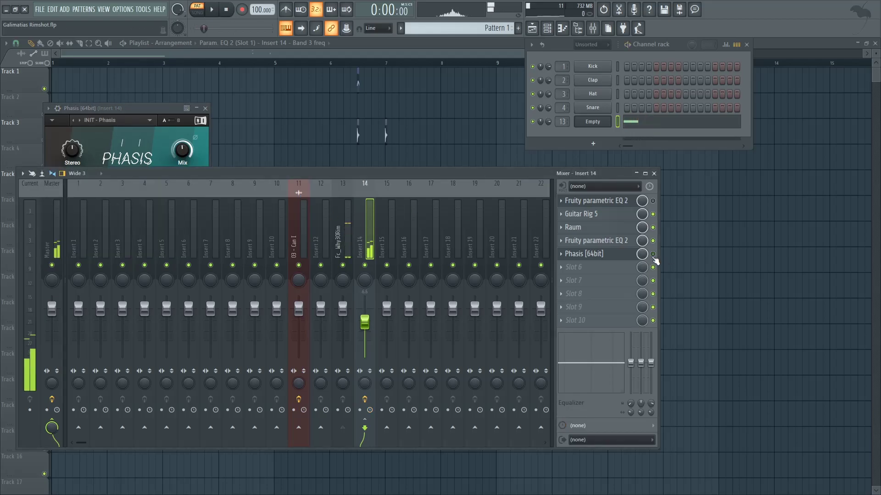
- Turn on the first Fruity parametric EQ 2 on Insert 14 and choose Low pass as the type of band 3
left_click(621, 216)
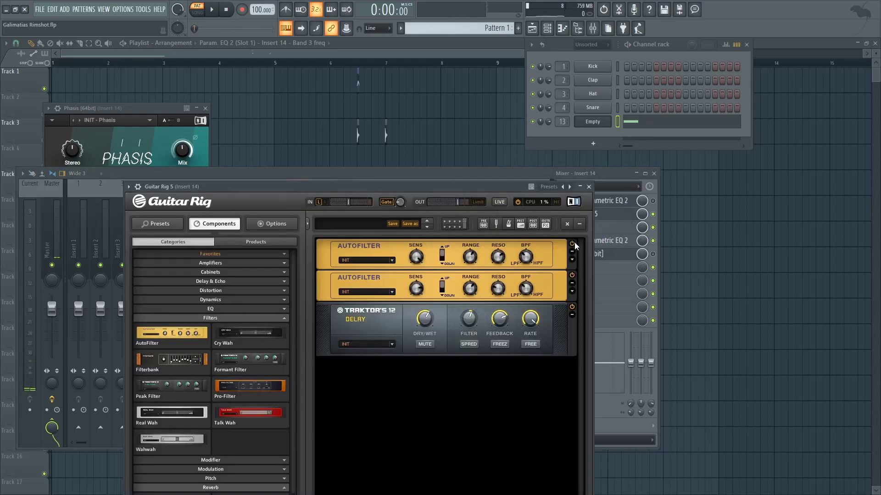
left_click(588, 187)
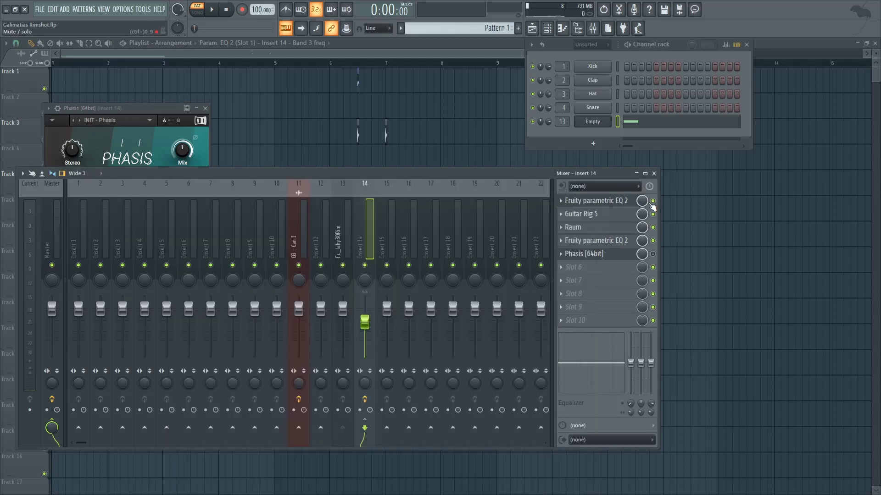
left_click(618, 206)
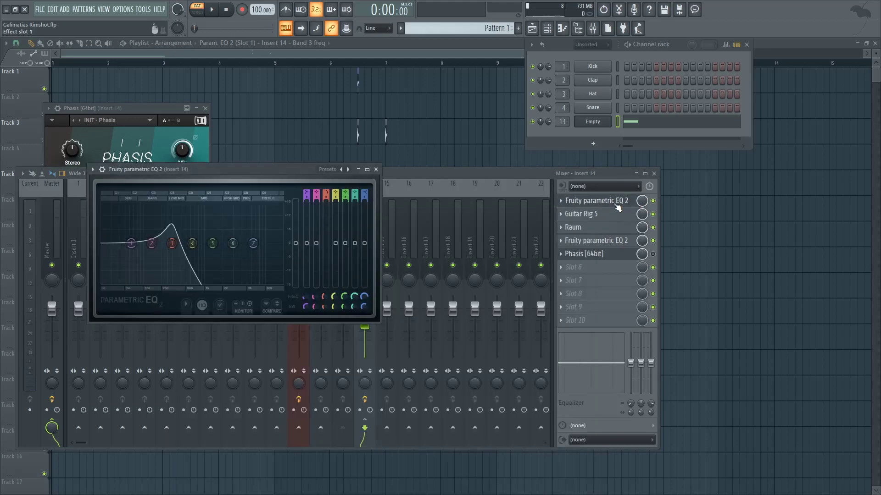
right_click(171, 243)
mouse_move(191, 271)
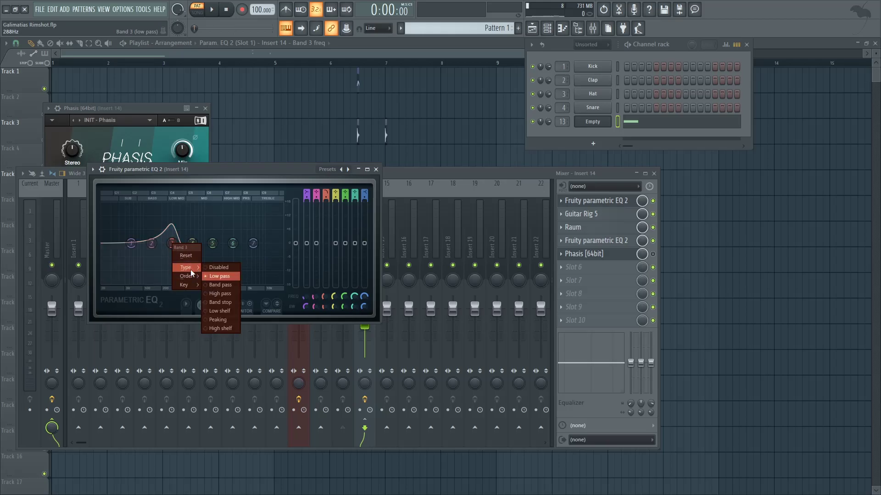
left_click(220, 276)
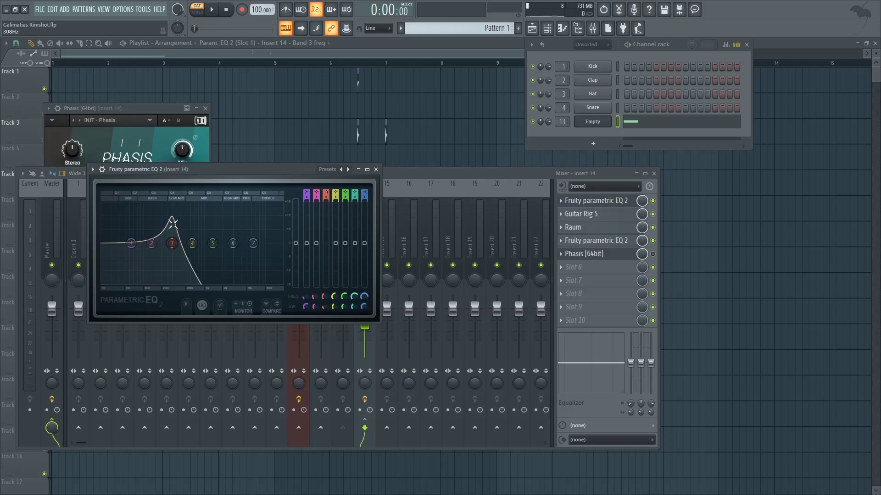
- Switch to Song mode with the playhead at the start of the Band 3 freq automation clip on Track 1
key("F12")
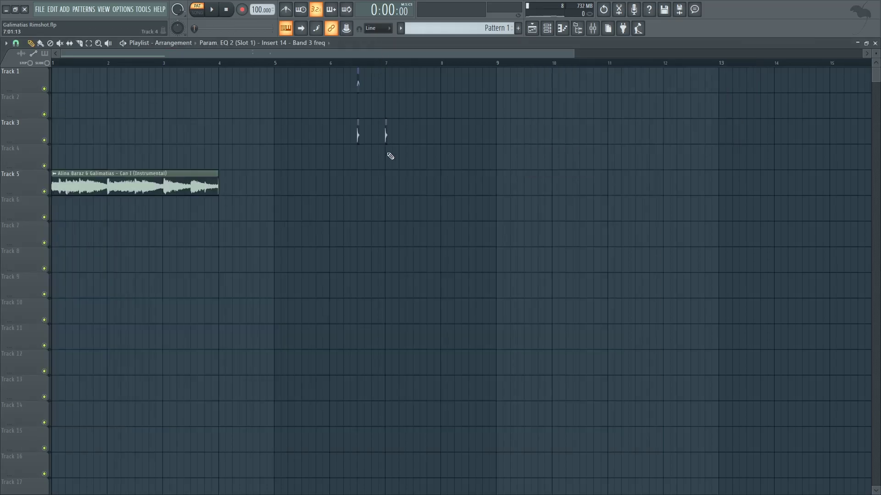
scroll(352, 124, "up", 8)
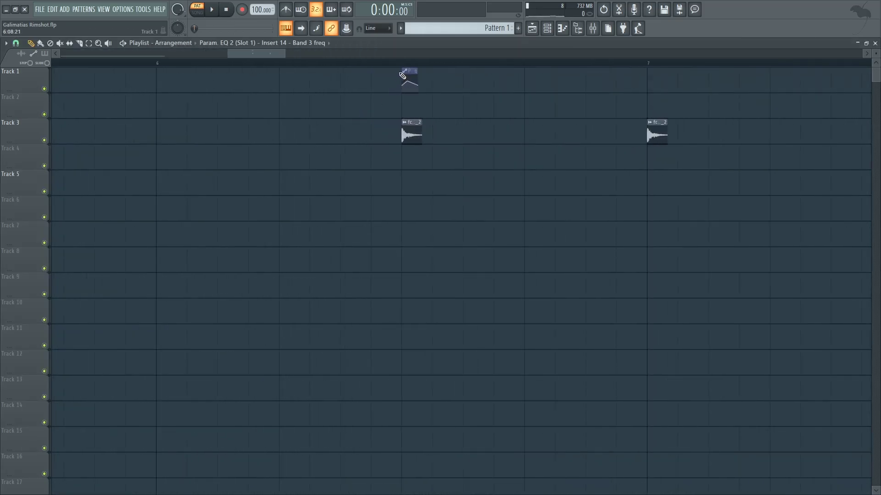
left_click(415, 65)
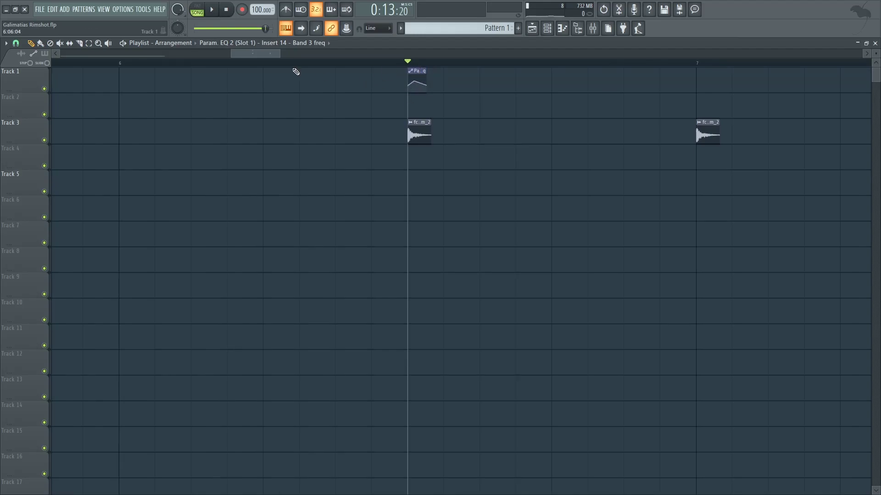
scroll(233, 61, "up", 1)
- Turn off Guitar Rig 5, Raum and the second Fruity parametric EQ 2 on Insert 14, leaving only the first EQ active
left_click(592, 28)
left_click(617, 203)
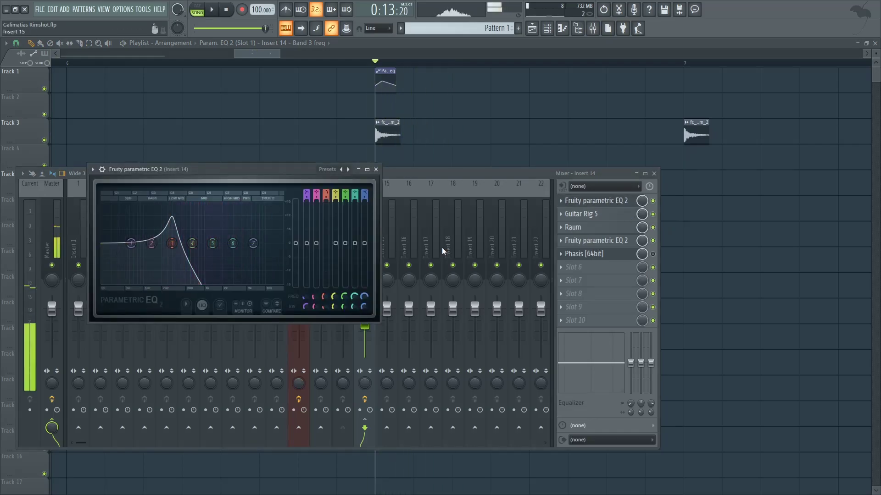
left_click_drag(653, 241, 653, 214)
left_click(618, 201)
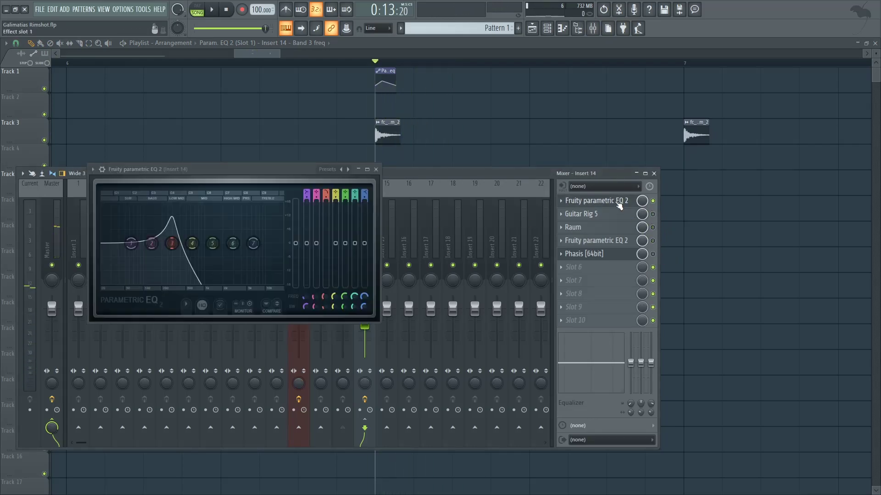
- Return to the playlist and undo the last change to the Band 3 freq automation curve
left_click(256, 51)
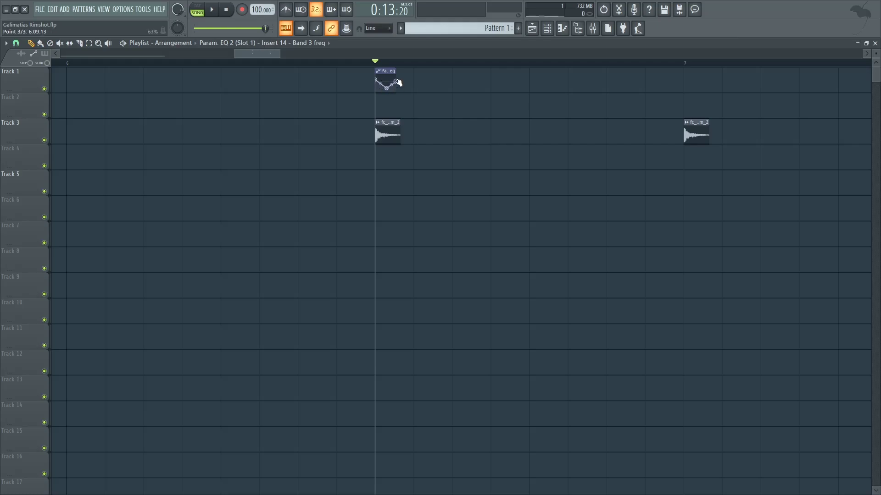
key("ctrl+z")
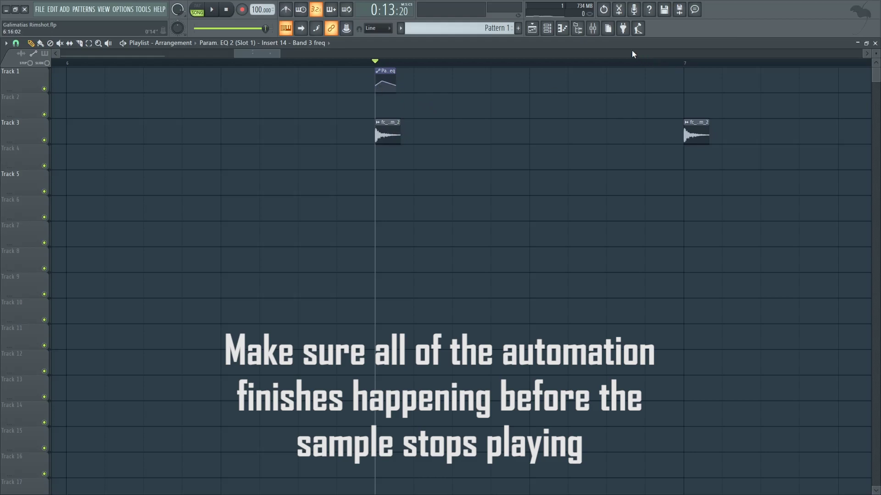
- On Insert 14, turn off the first EQ, turn Guitar Rig 5, Raum and the second EQ back on, and open Guitar Rig 5
left_click(592, 29)
left_click(632, 216)
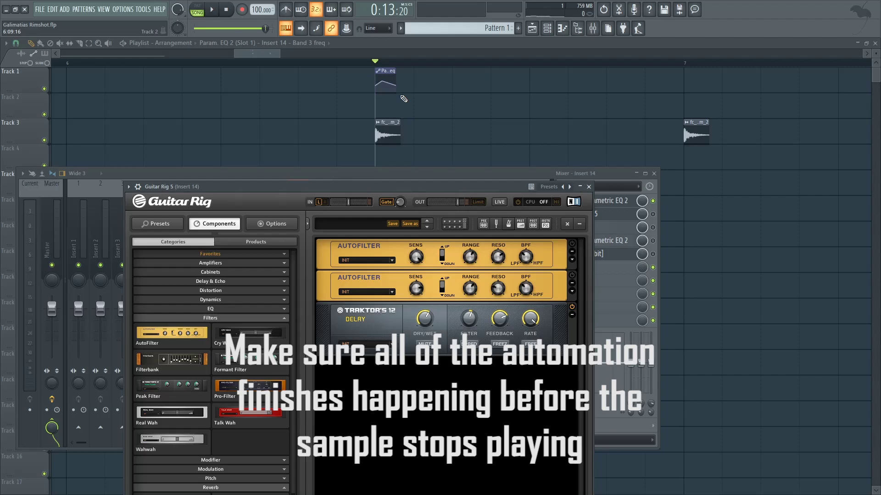
left_click(655, 221)
left_click(653, 216)
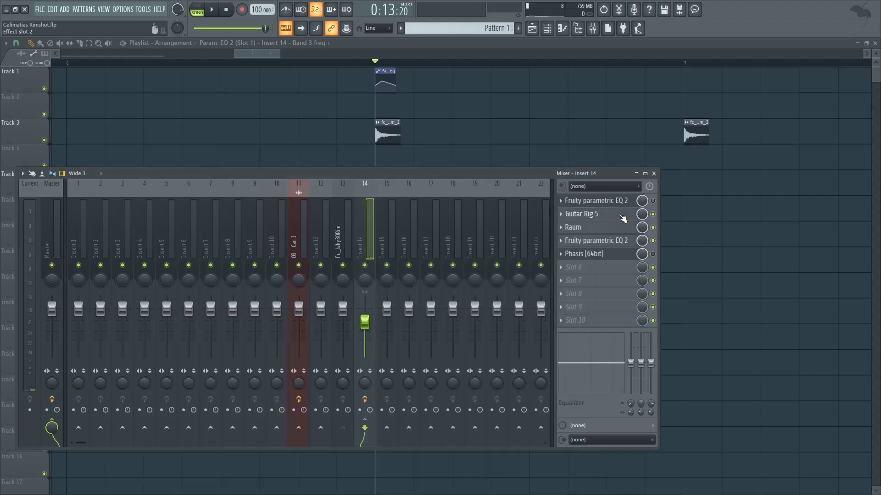
left_click(610, 215)
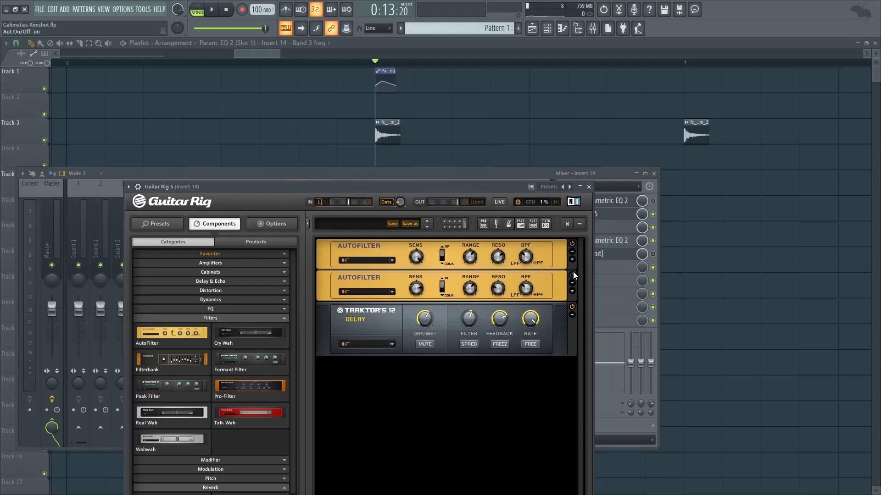
- Add a third AutoFilter to the Guitar Rig 5 rack by copying the second one and pasting it
right_click(391, 378)
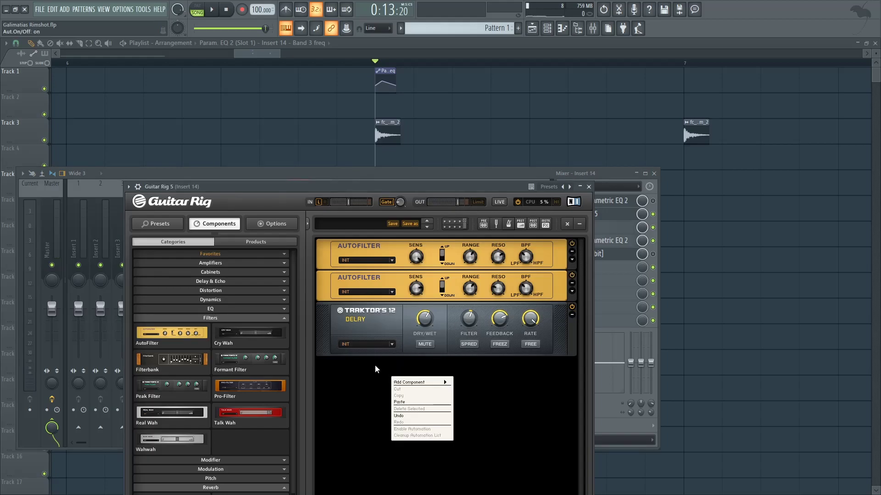
left_click(380, 301)
left_click(381, 286)
right_click(380, 285)
left_click(405, 303)
right_click(371, 373)
left_click(392, 397)
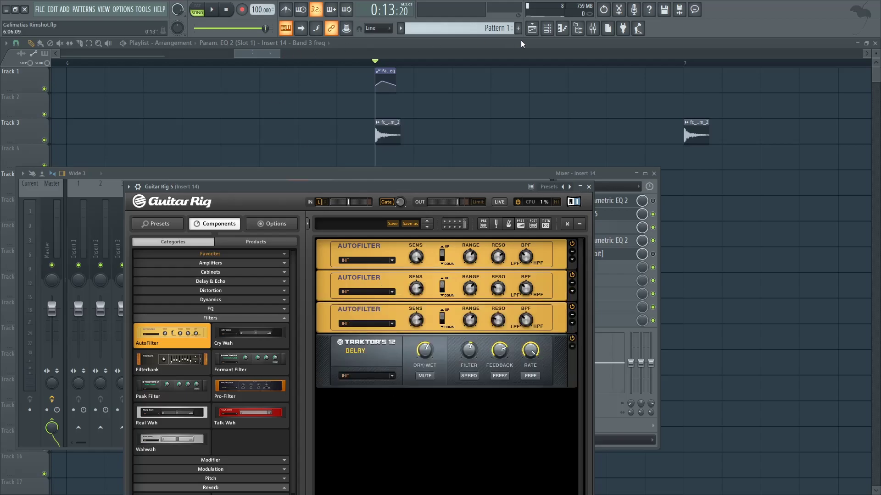
- Switch to Pattern mode and play the pattern to hear the three AutoFilters
left_click(547, 28)
left_click(198, 9)
key("space")
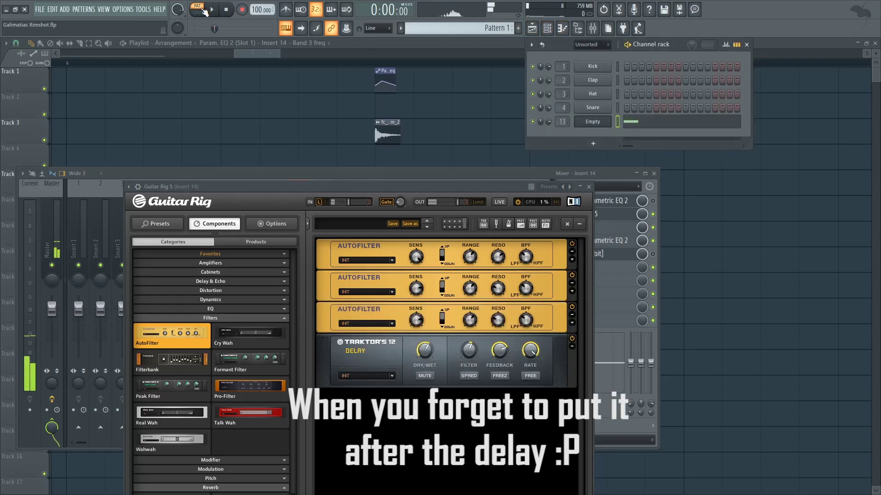
key("space")
- Move the third AutoFilter below the Traktor's 12 Delay and close Guitar Rig 5
left_click_drag(362, 310, 400, 398)
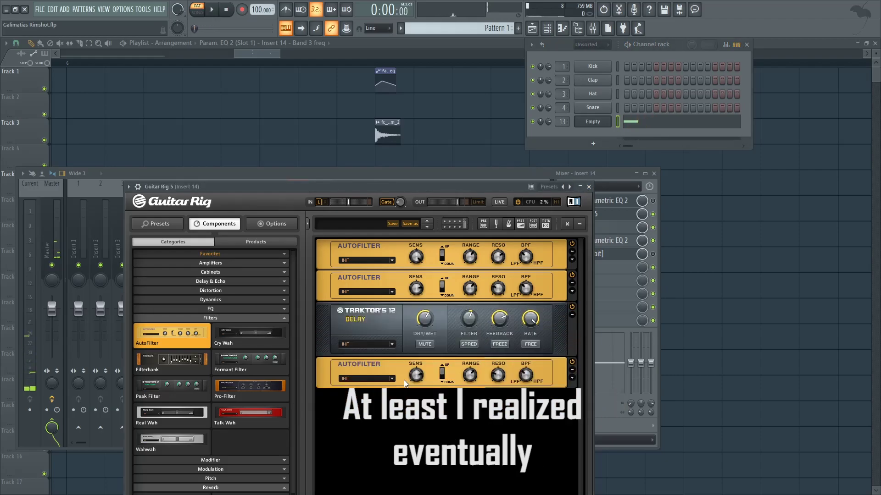
left_click_drag(589, 189, 594, 177)
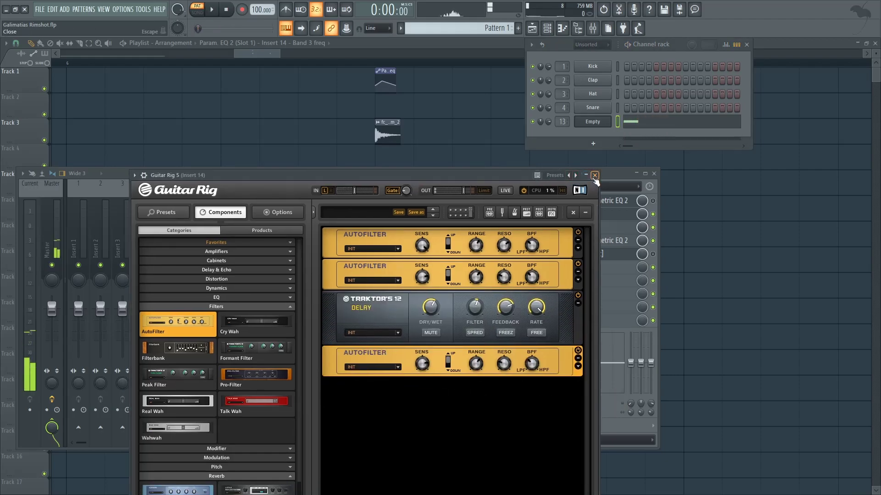
left_click(594, 176)
- Route the Fc_Why30Rim mixer track to the Master and review the last AutoFilter in Guitar Rig 5 on Insert 14
left_click(349, 232)
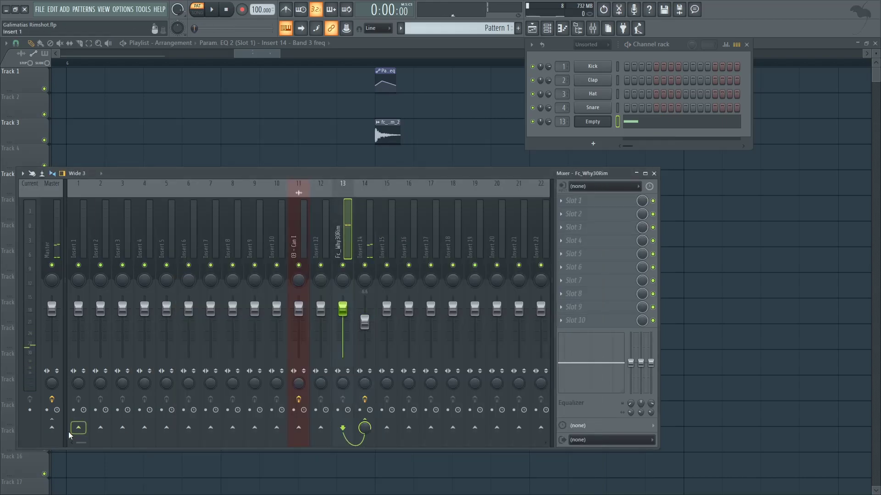
left_click(52, 427)
left_click(370, 227)
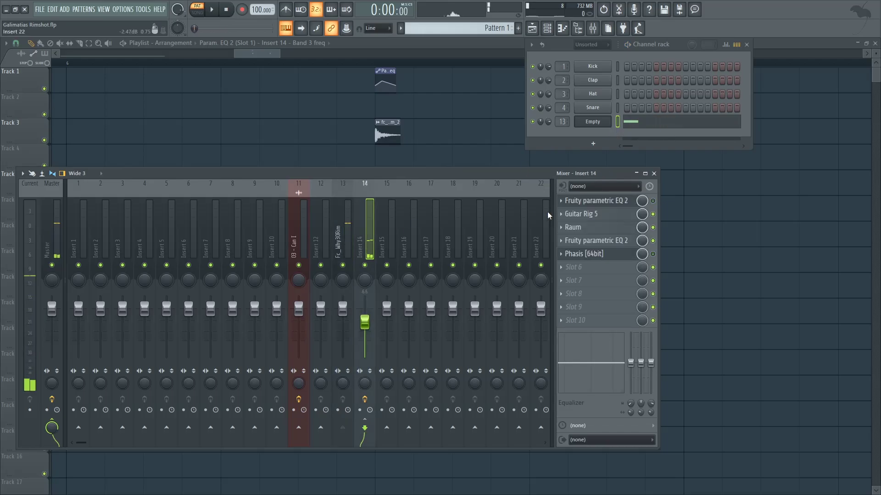
left_click(587, 214)
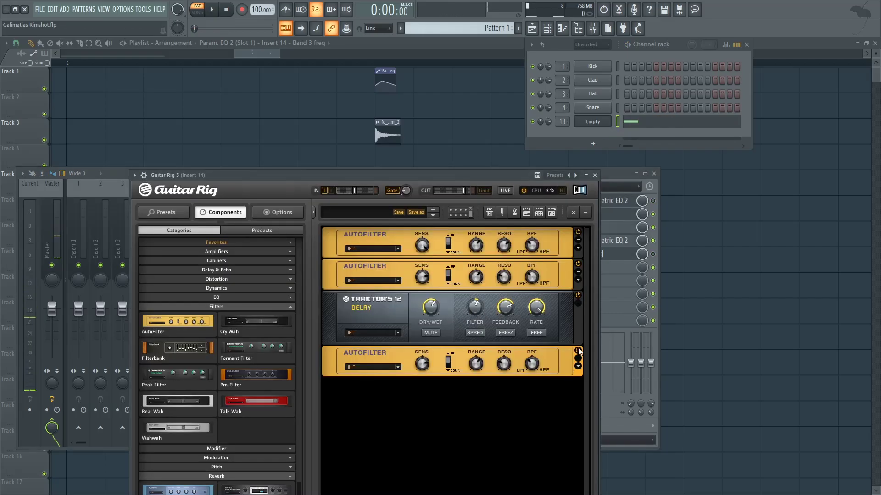
left_click(595, 176)
- Open the FPC of the Empty channel and audition the other loaded pads, from RimShot01 through the last one in the second row
left_click(592, 122)
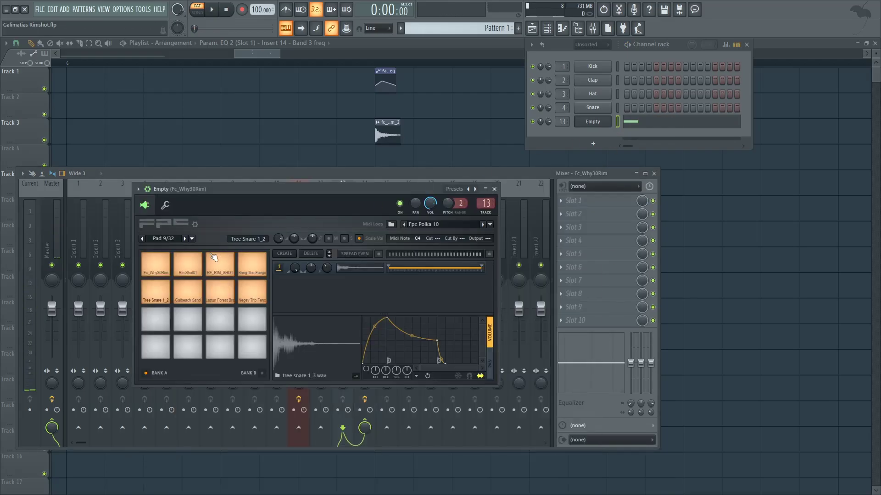
left_click(188, 271)
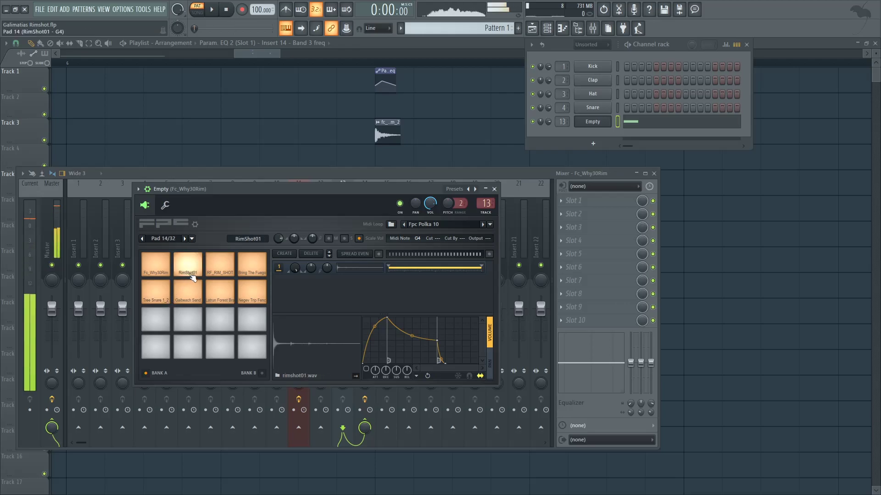
left_click(230, 276)
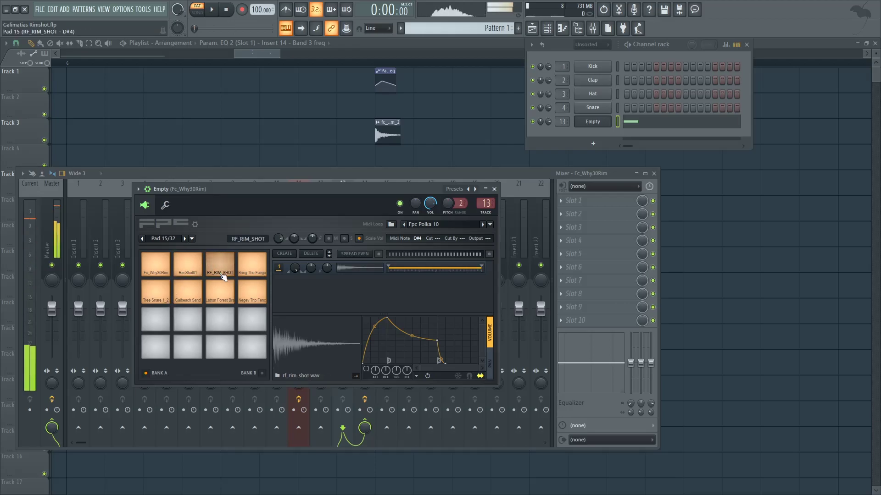
left_click(250, 274)
left_click(159, 304)
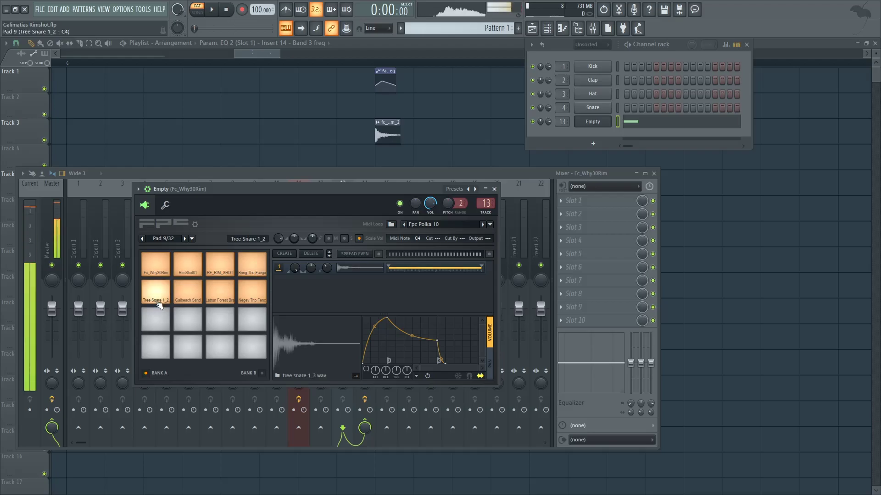
left_click(188, 303)
left_click(221, 302)
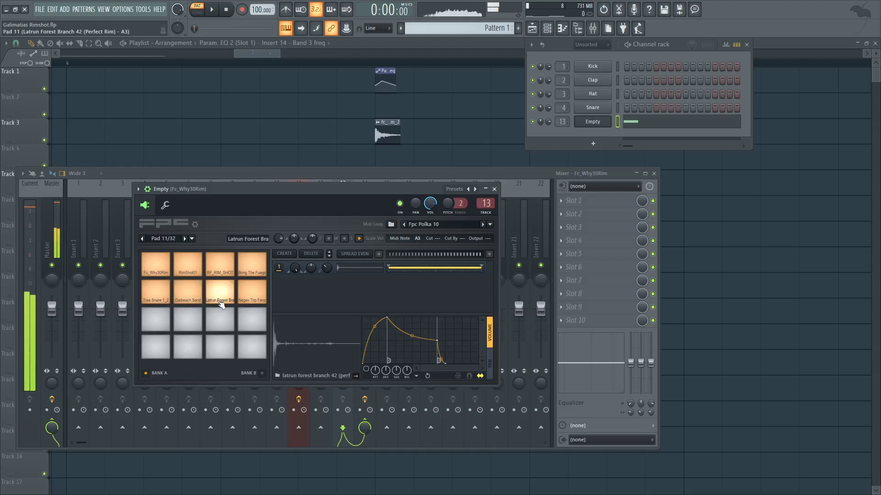
left_click(255, 298)
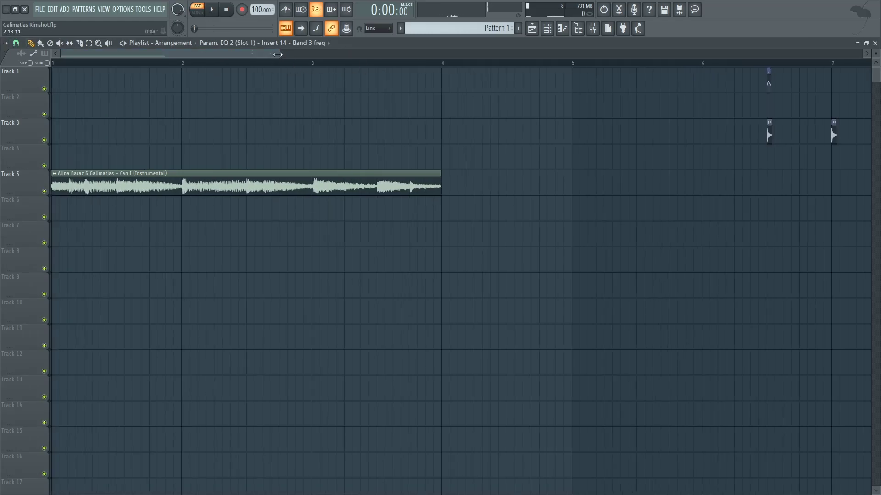
- Widen the playlist view to about 15 bars and show Insert 14's effect chain in the mixer
left_click_drag(278, 55, 573, 55)
key("F9")
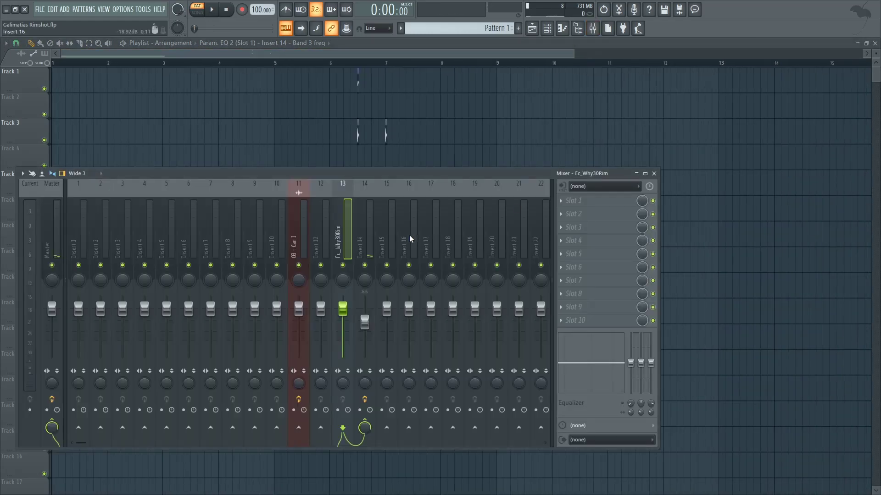
left_click(364, 246)
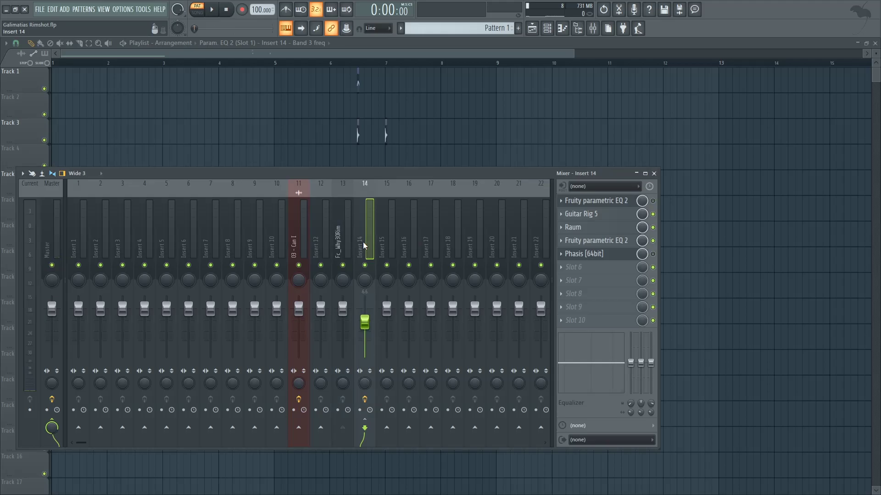